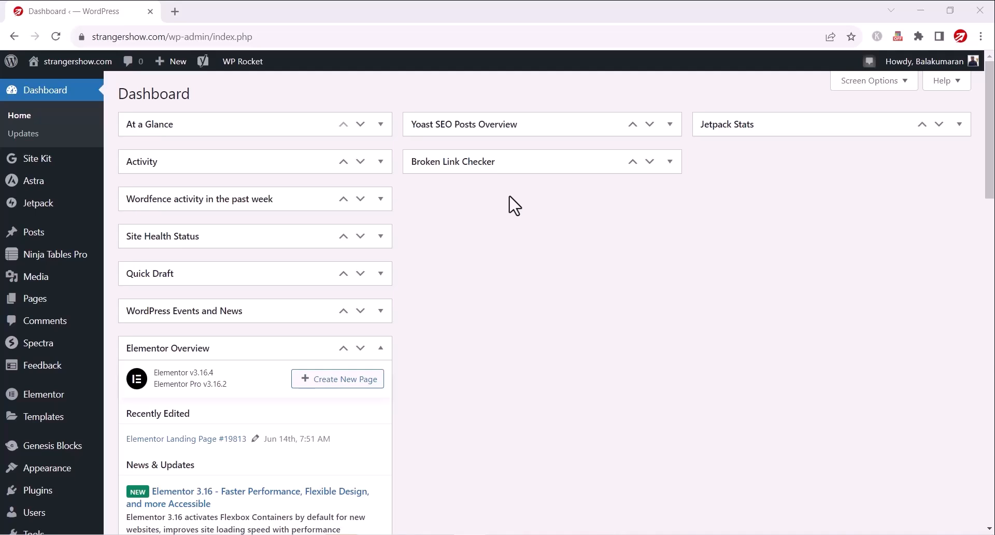
Step: Search the plugin directory for "worth the read" to add a new plugin
click(191, 477)
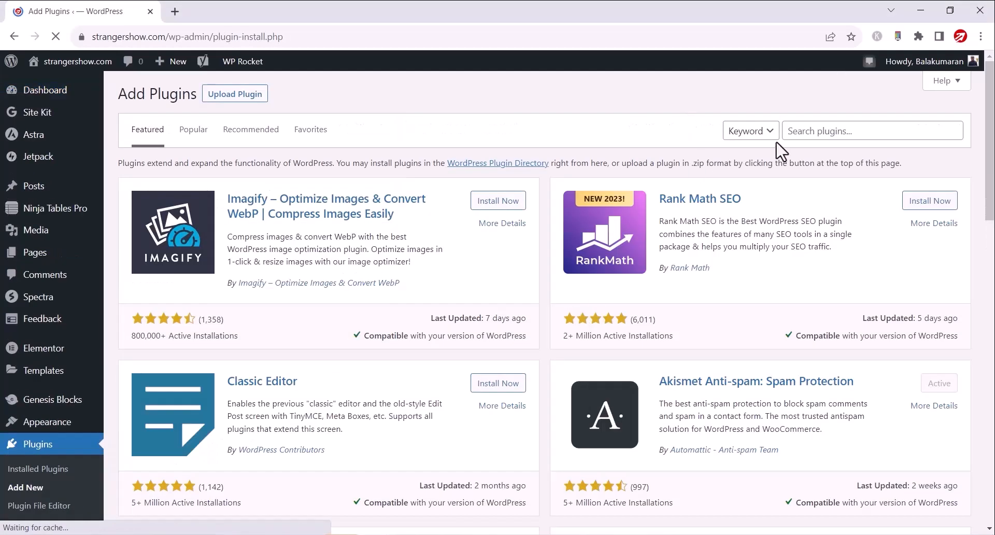
click(804, 135)
text(worth the read)
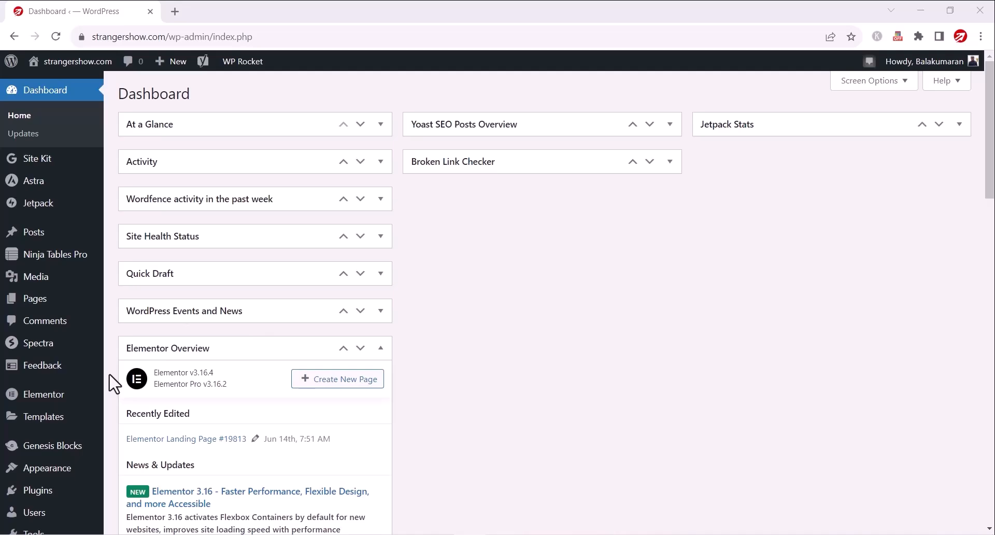
Step: Open the settings page of the Worth The Read plugin
scroll(114, 384, down, 5)
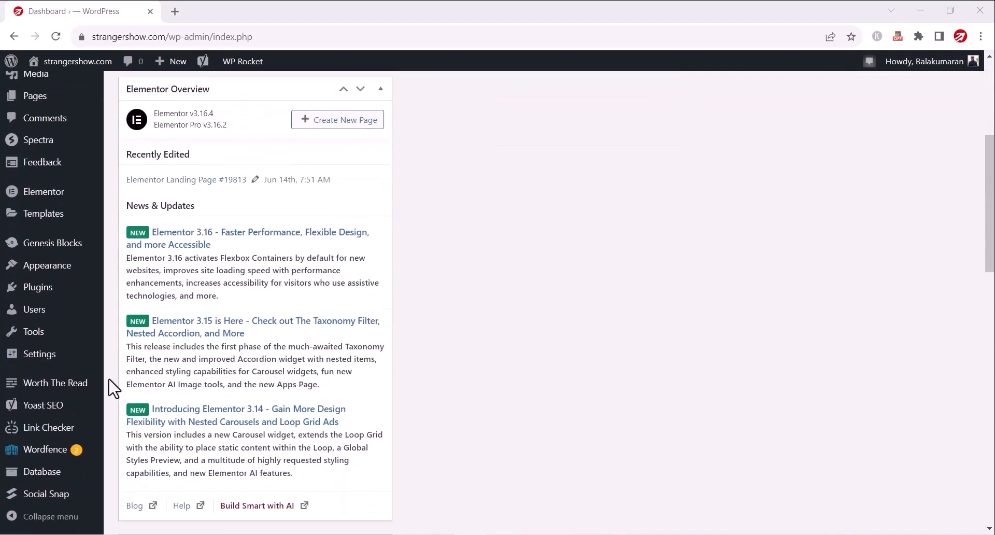
mouse_move(89, 391)
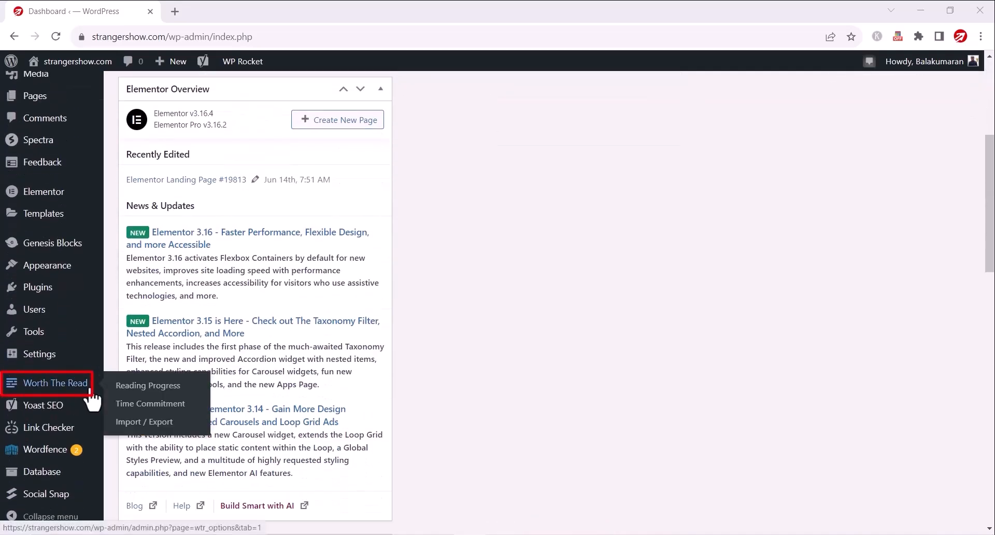
click(90, 391)
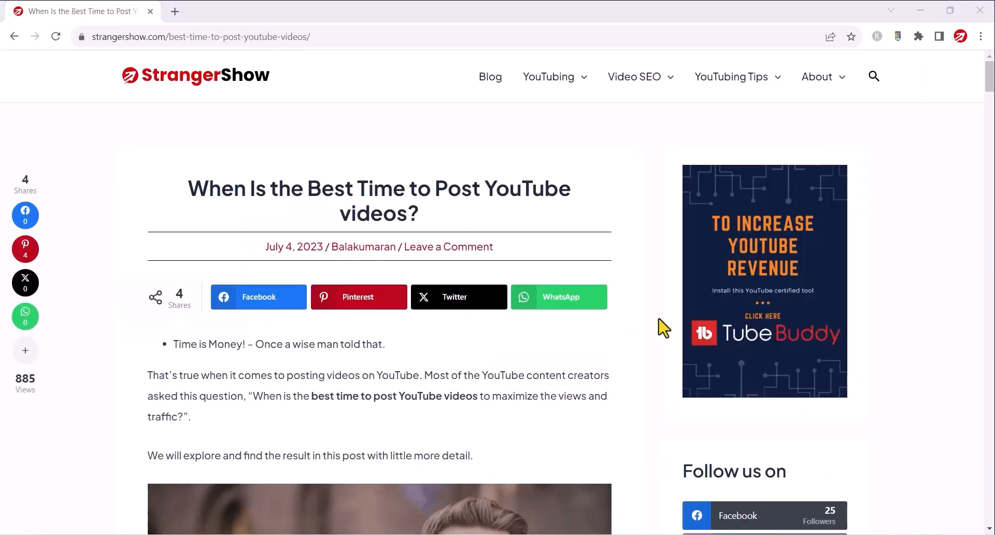
Step: Examine the reading progress bar along the length of the post about the best time to post YouTube videos
scroll(663, 328, down, 15)
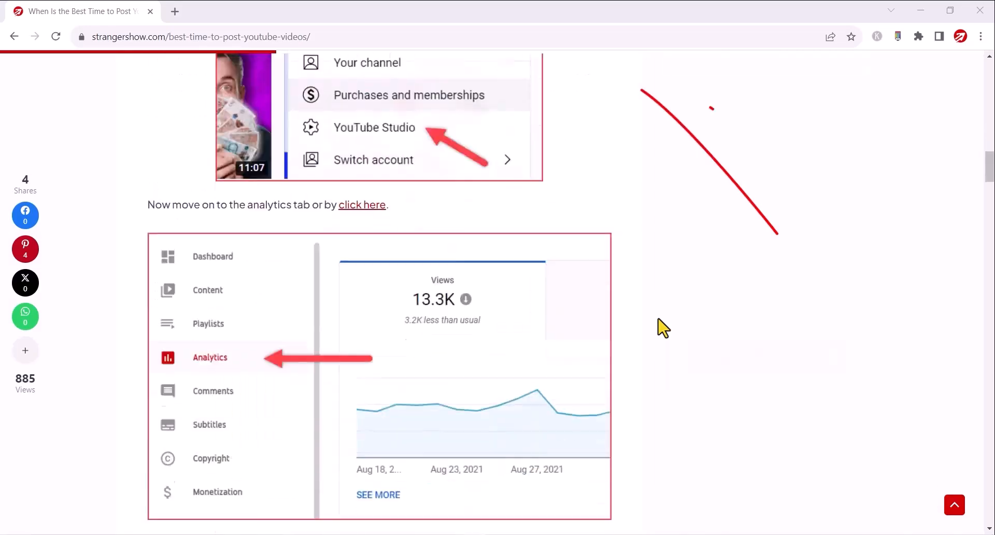
scroll(664, 328, down, 15)
scroll(664, 327, down, 15)
scroll(664, 328, down, 15)
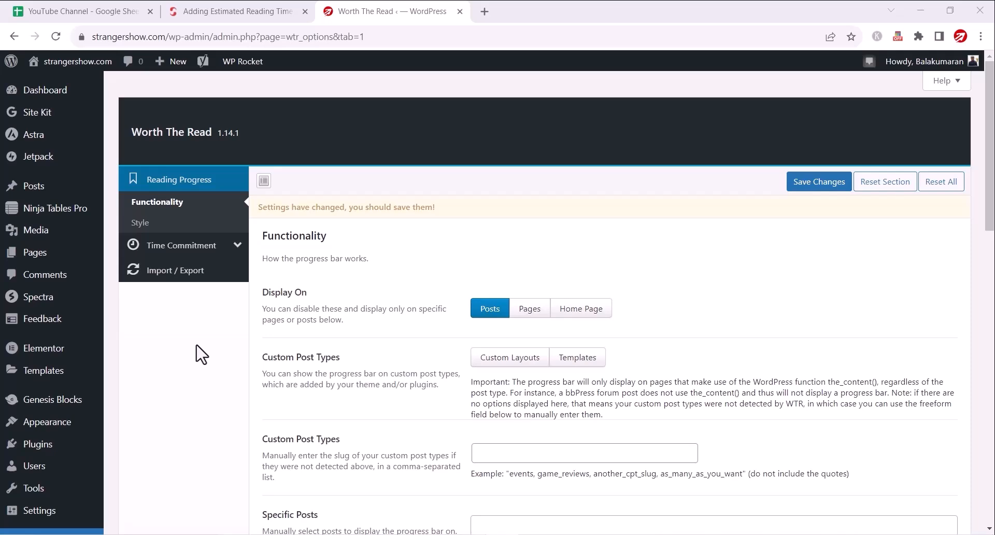
Step: In the Time Commitment functionality settings, display the label on Posts and set its placement to Before Content
click(211, 249)
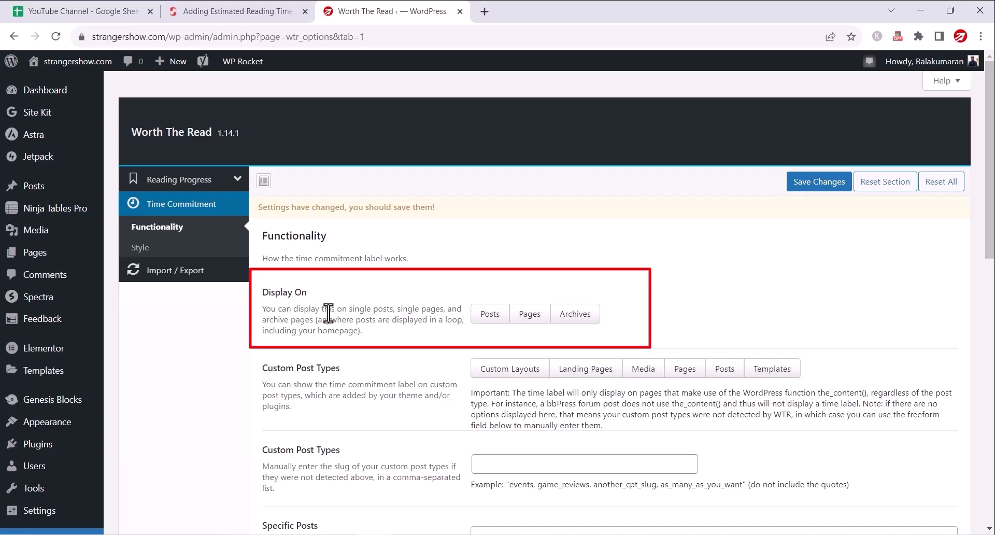
click(487, 322)
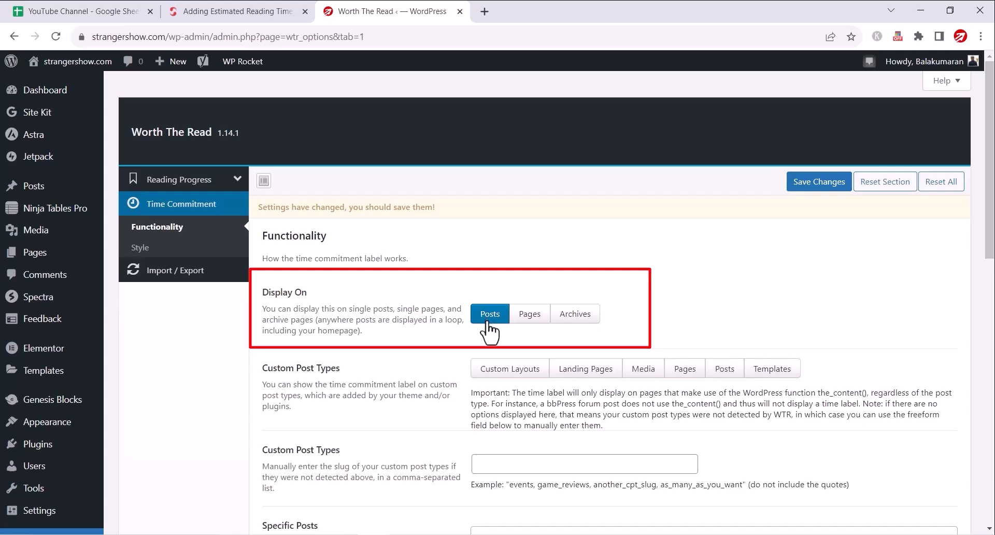
scroll(490, 332, down, 7)
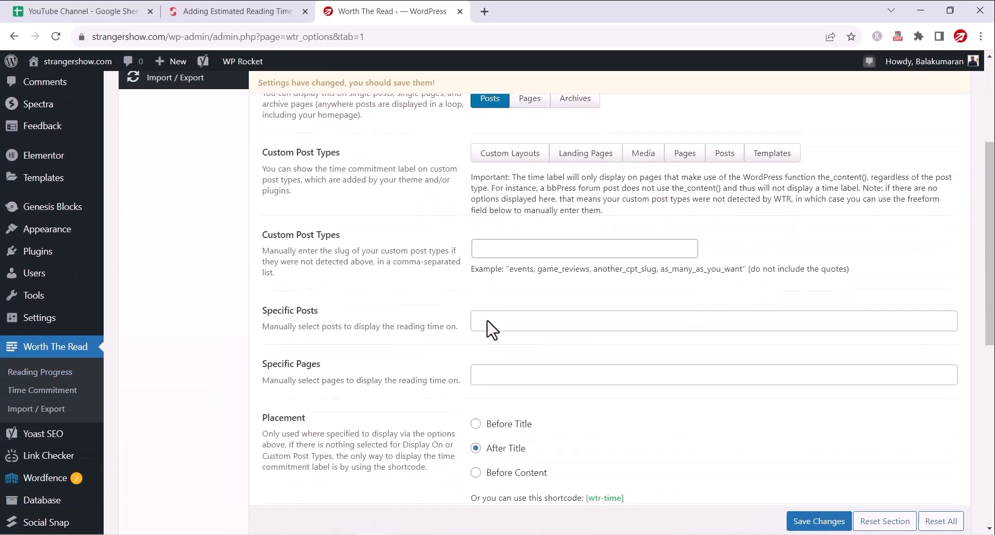
scroll(491, 330, down, 1)
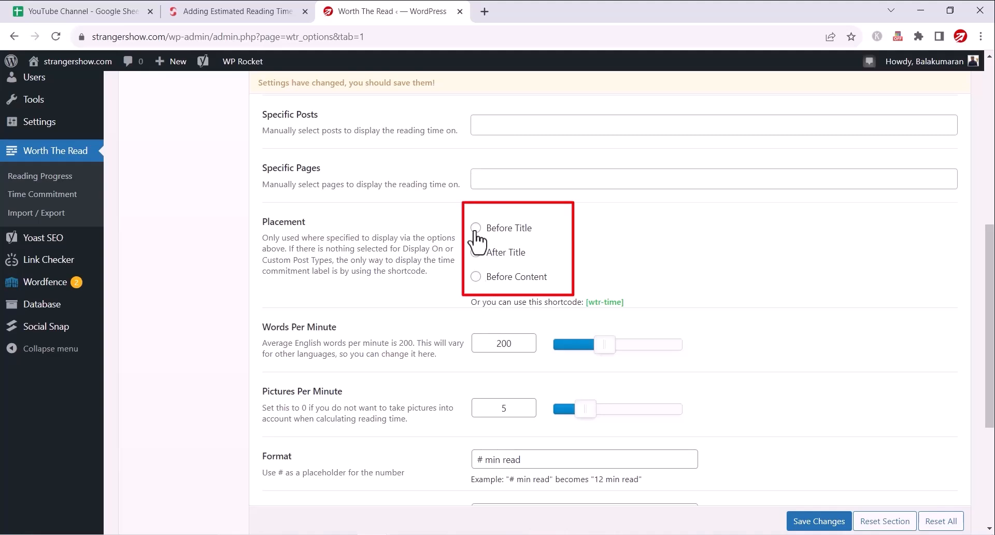
click(475, 277)
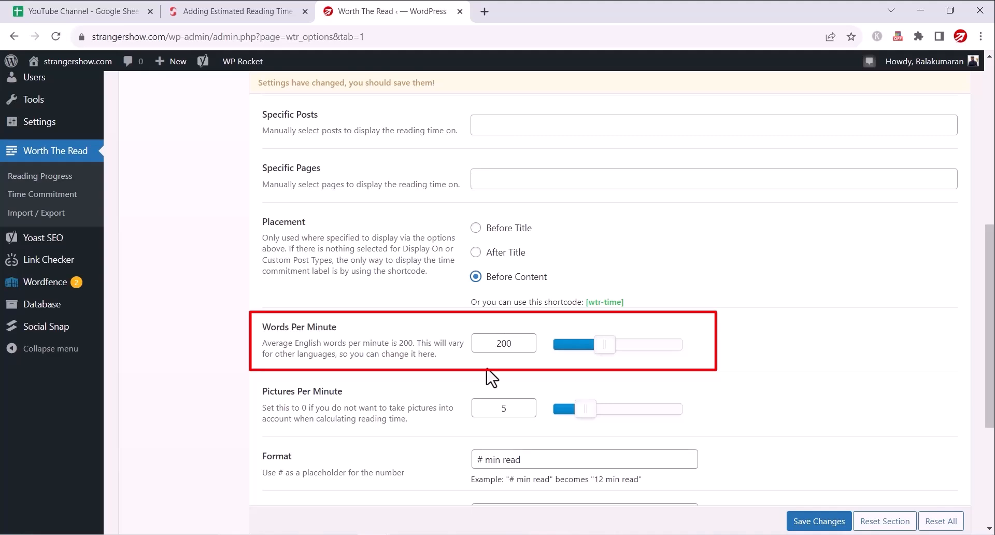
Step: Set the Words Per Minute value for the reading time calculation to 300
click(500, 345)
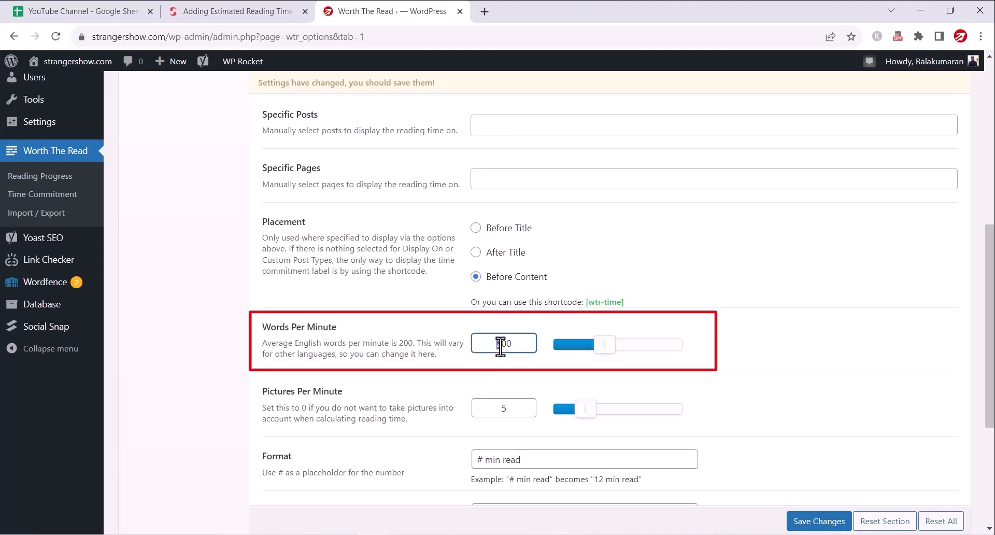
text(3)
click(503, 370)
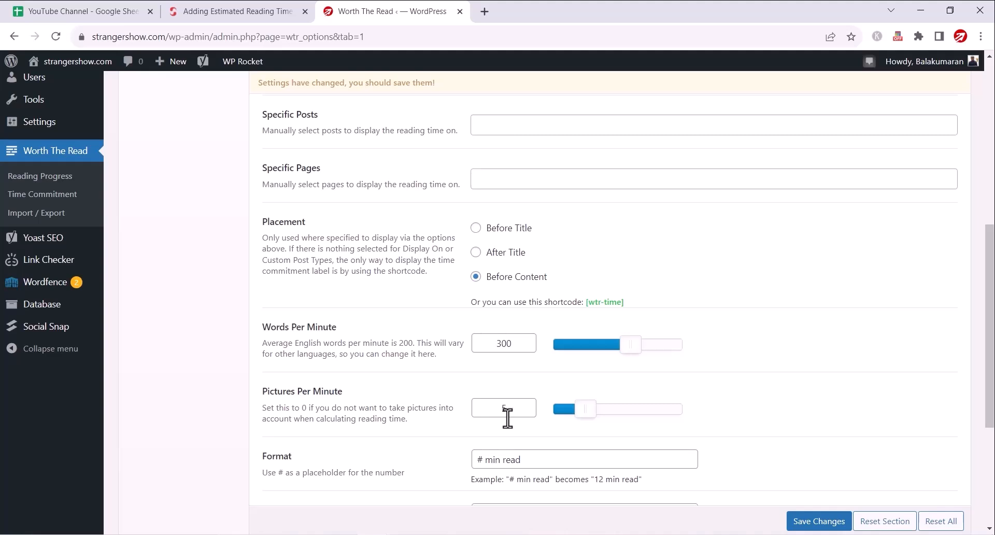
Step: Change the time commitment label's format to "Reading Time: # min"
scroll(507, 417, down, 2)
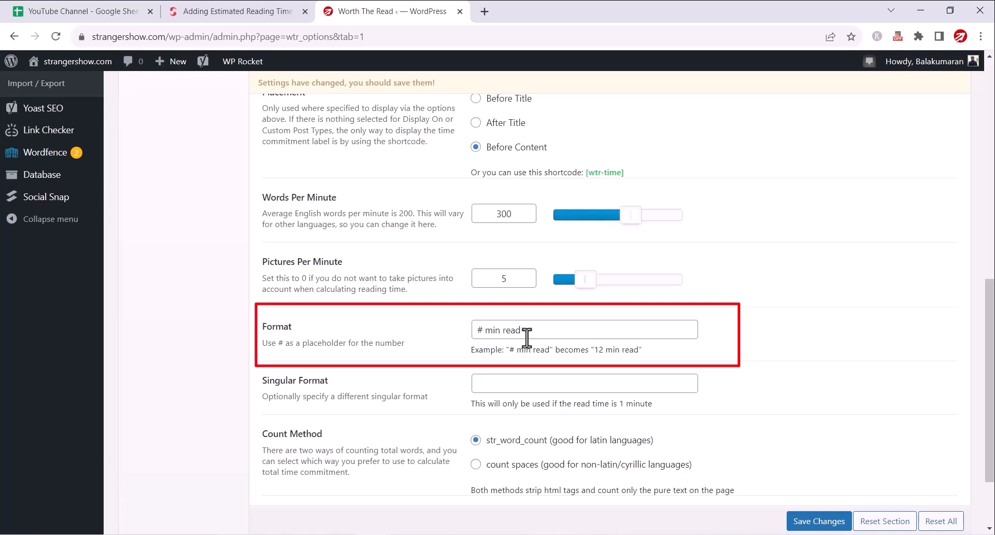
drag(481, 330, 467, 336)
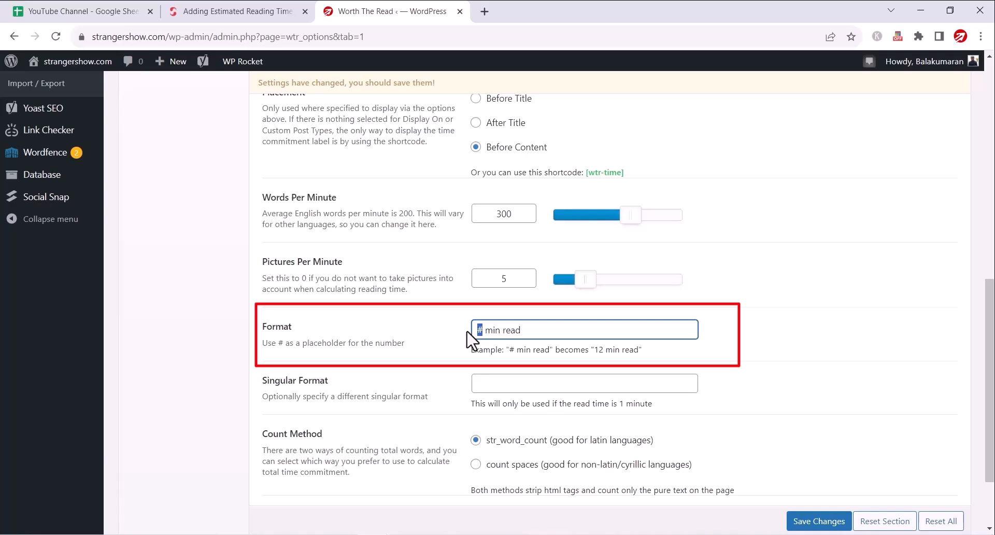
drag(485, 330, 521, 332)
click(522, 356)
drag(544, 332, 468, 335)
click(468, 335)
text(Reading Time:)
double_click(563, 330)
key(BackSpace)
click(612, 363)
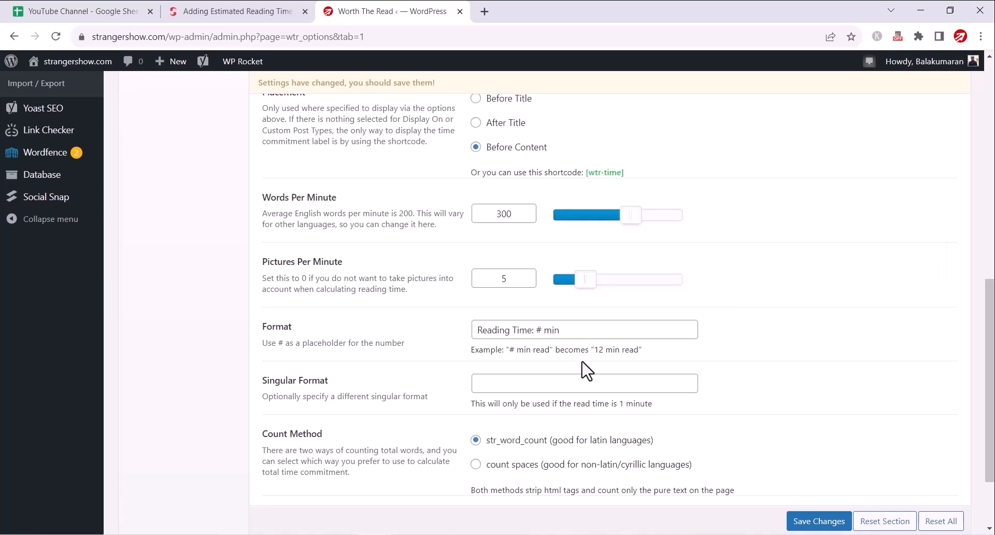
Step: Open the Time Commitment style settings and examine the font family, weight, text alignment and color options
scroll(582, 371, down, 2)
scroll(583, 372, up, 7)
scroll(584, 373, up, 5)
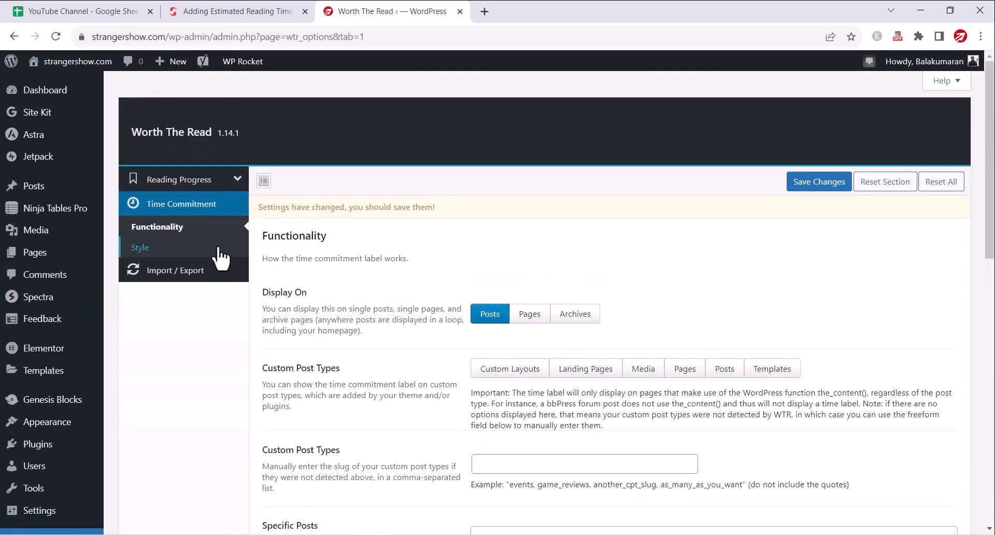
click(219, 258)
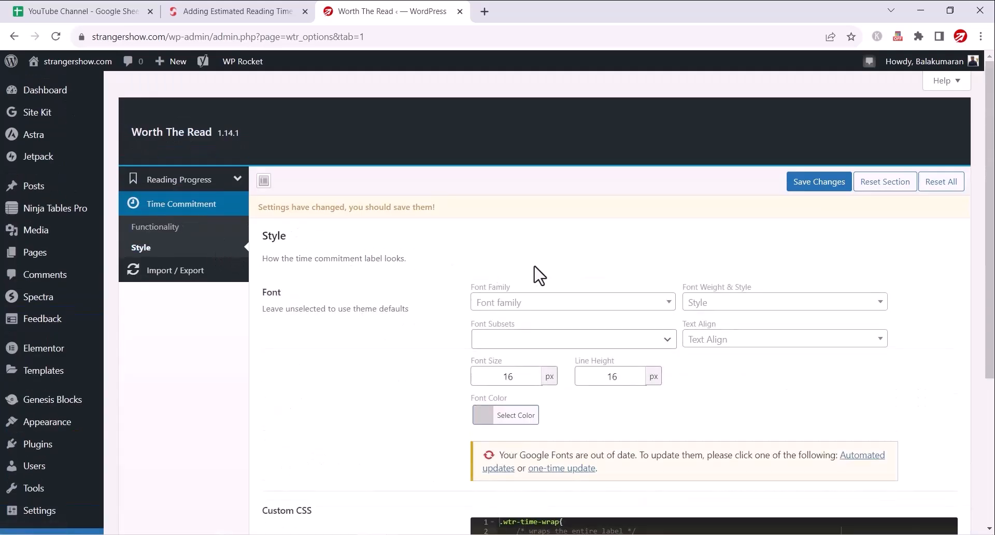
click(554, 302)
click(555, 305)
click(758, 305)
click(760, 311)
click(768, 340)
click(769, 346)
scroll(629, 400, down, 1)
click(478, 350)
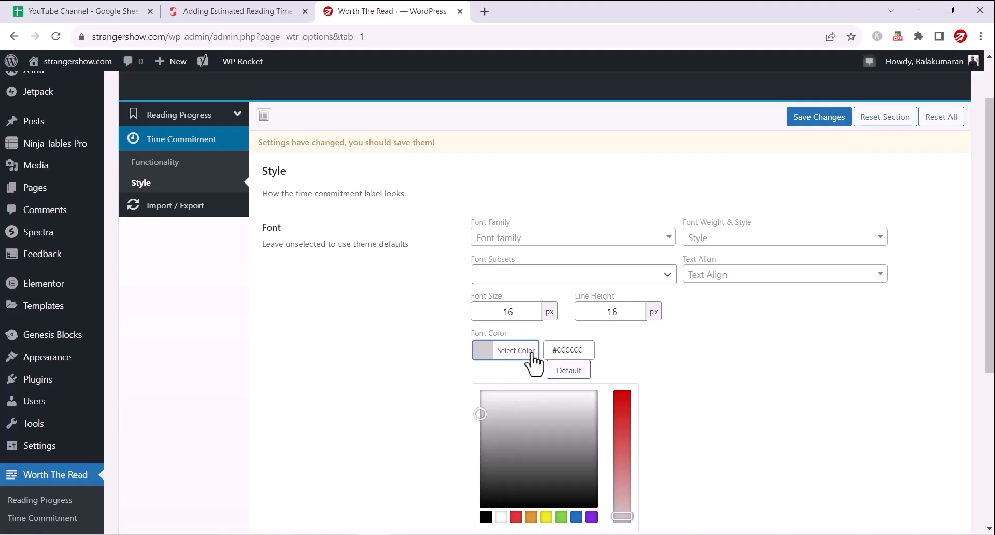
scroll(635, 409, down, 1)
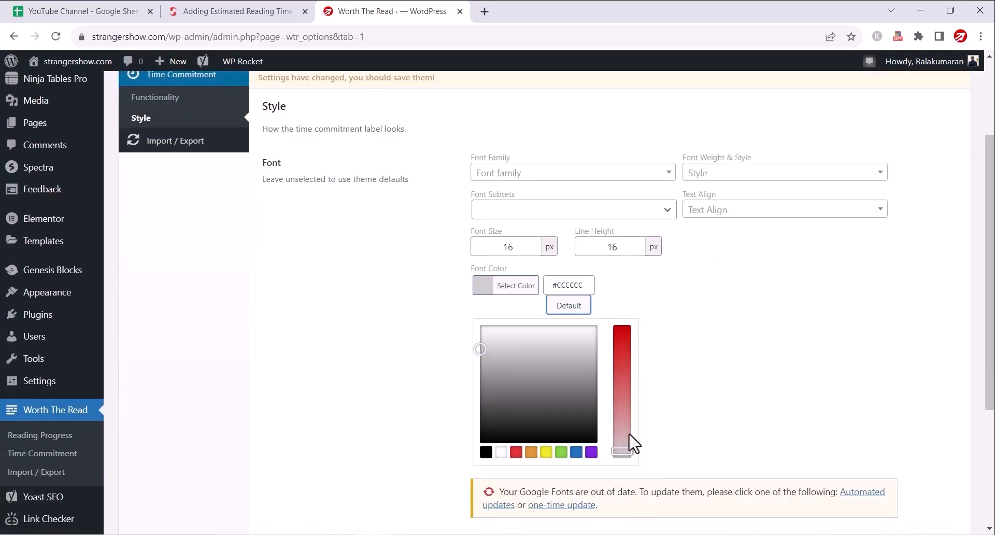
scroll(633, 443, down, 2)
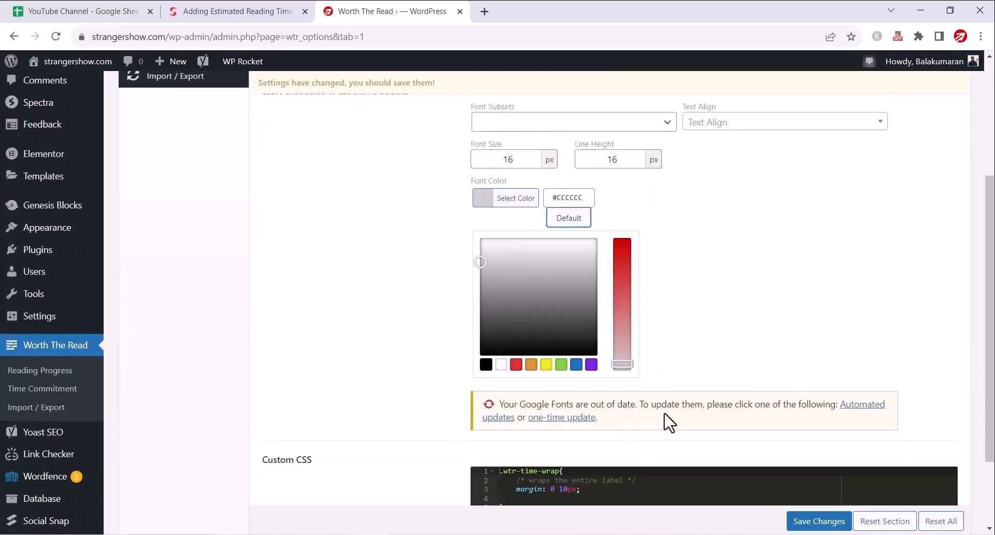
Step: Add "margin-bottom: 15px !important;" to the .wtr-time-wrap rule in the custom CSS and save the plugin changes
scroll(669, 422, down, 2)
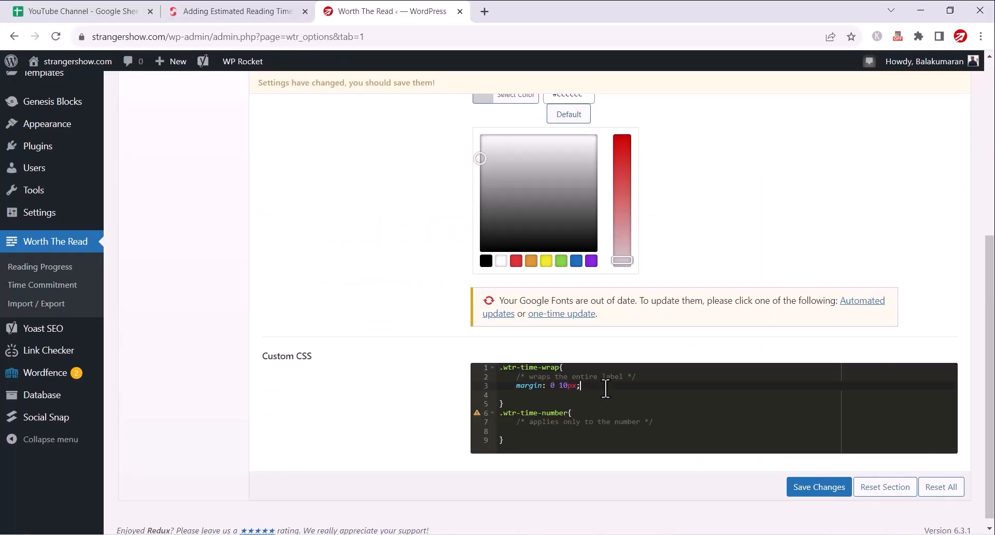
key(Return)
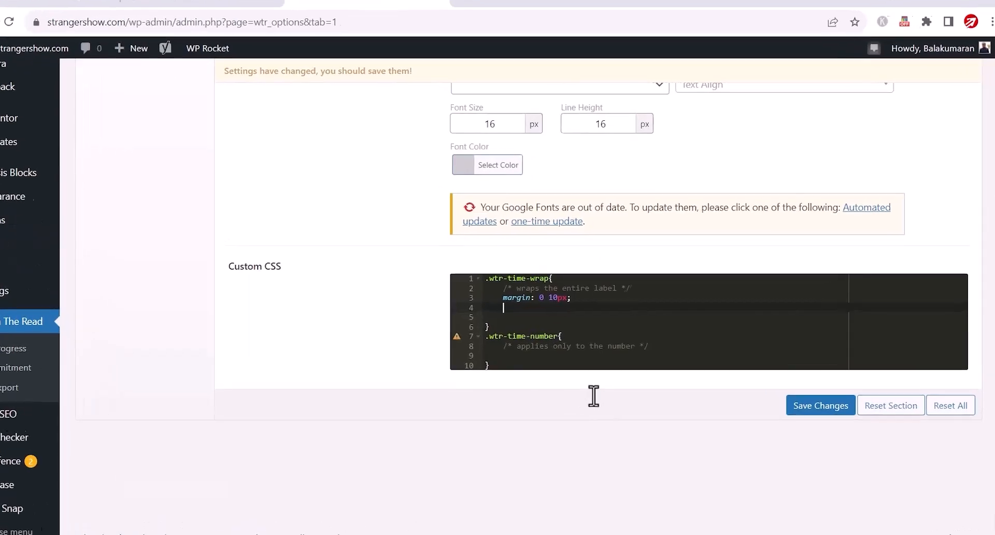
text(margin-bottom: 15px !important;)
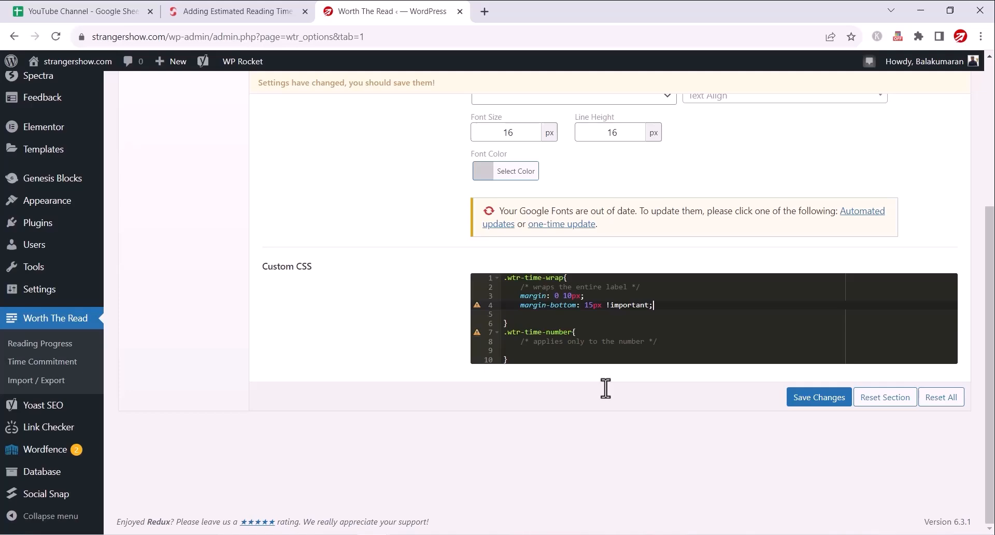
scroll(607, 391, up, 5)
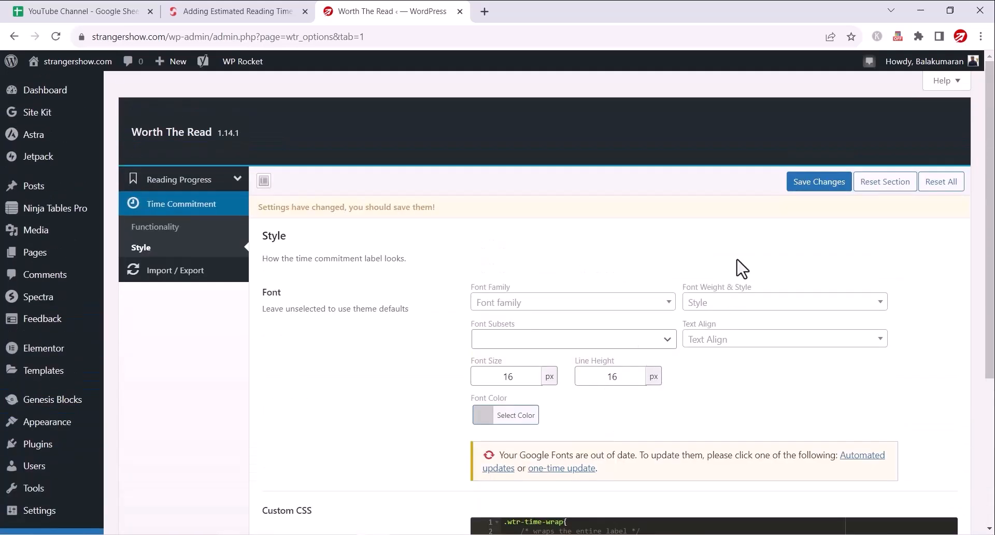
click(791, 188)
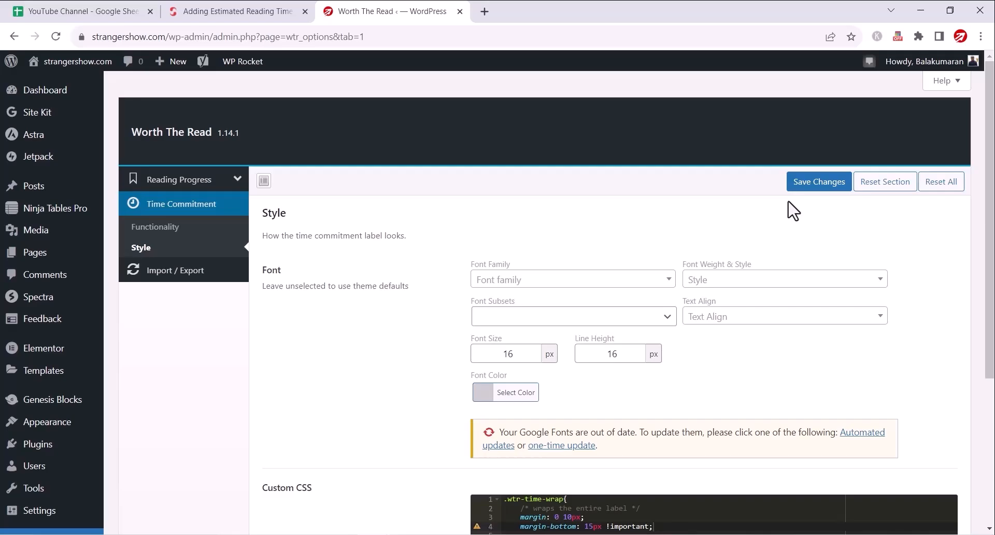
Step: Reload the public StrangerShow site and open the How To Increase Subscribers article to check its reading time label
click(56, 36)
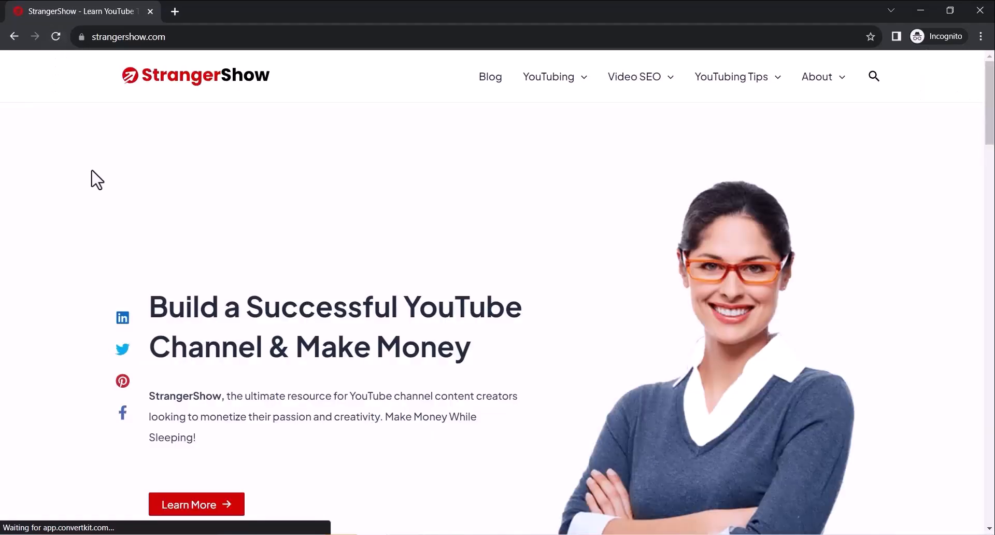
mouse_move(630, 90)
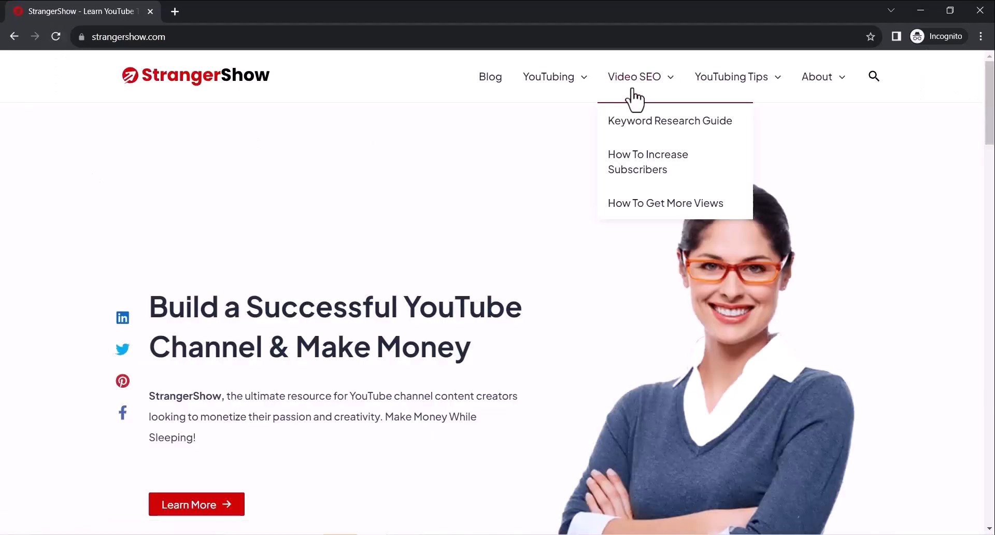
click(640, 159)
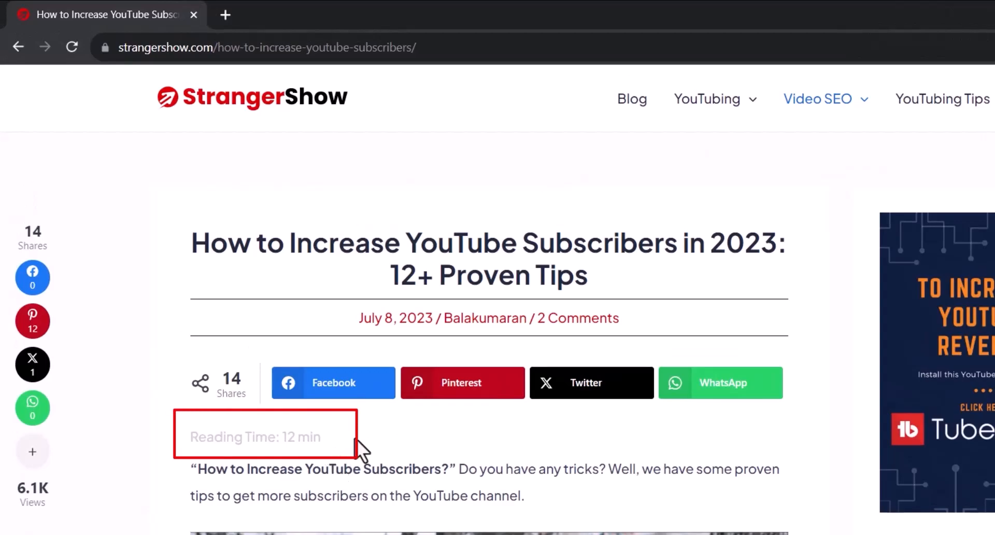
scroll(354, 437, down, 3)
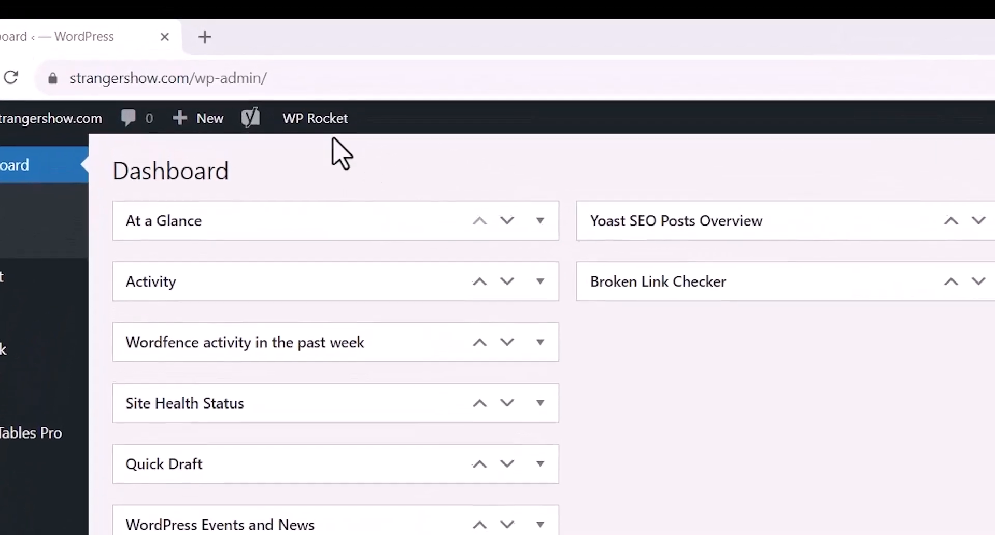
Step: Clear the used CSS with WP Rocket from the WordPress dashboard
mouse_move(291, 101)
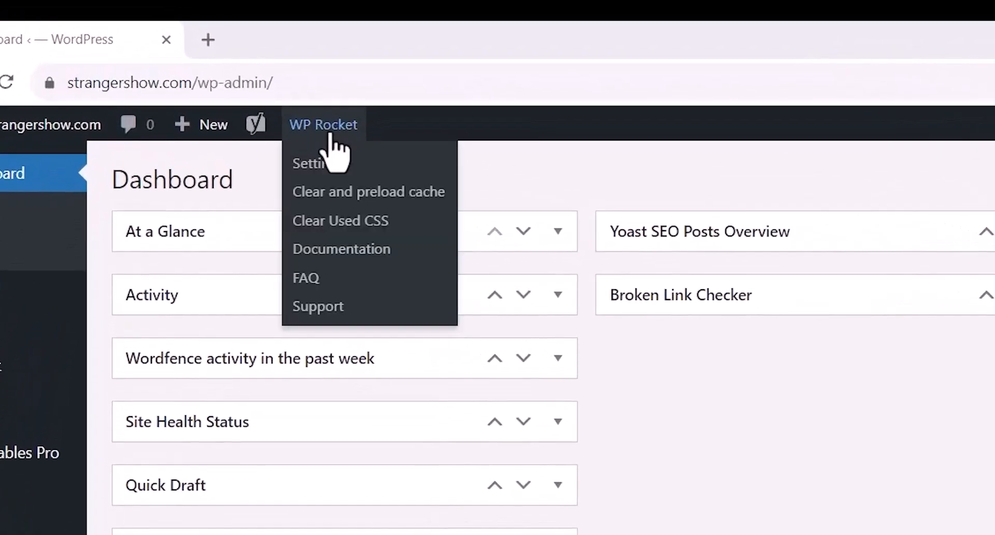
click(335, 221)
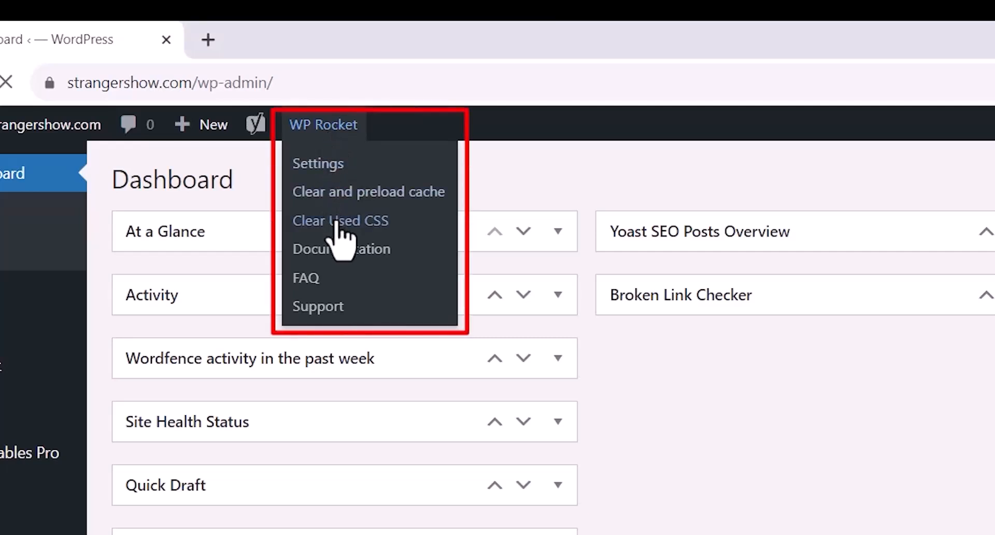